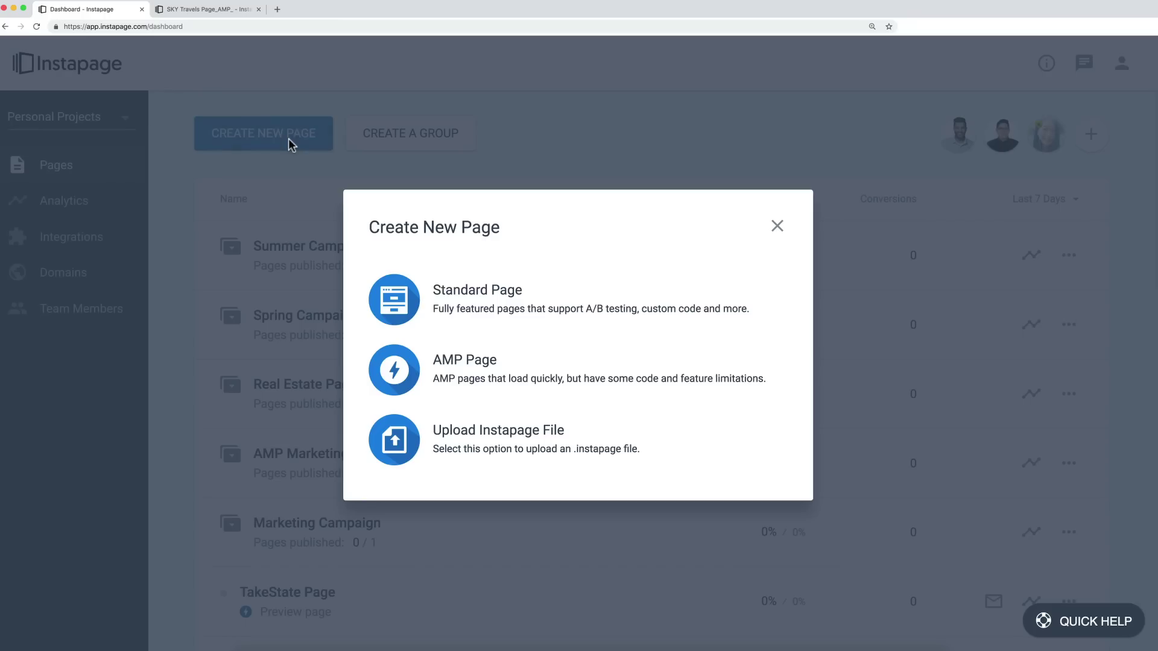
# - Create the AMP page 'SKY Travels Page_AMP', check its publishing options, and go to the standard skytravel page
pyautogui.click(478, 377)
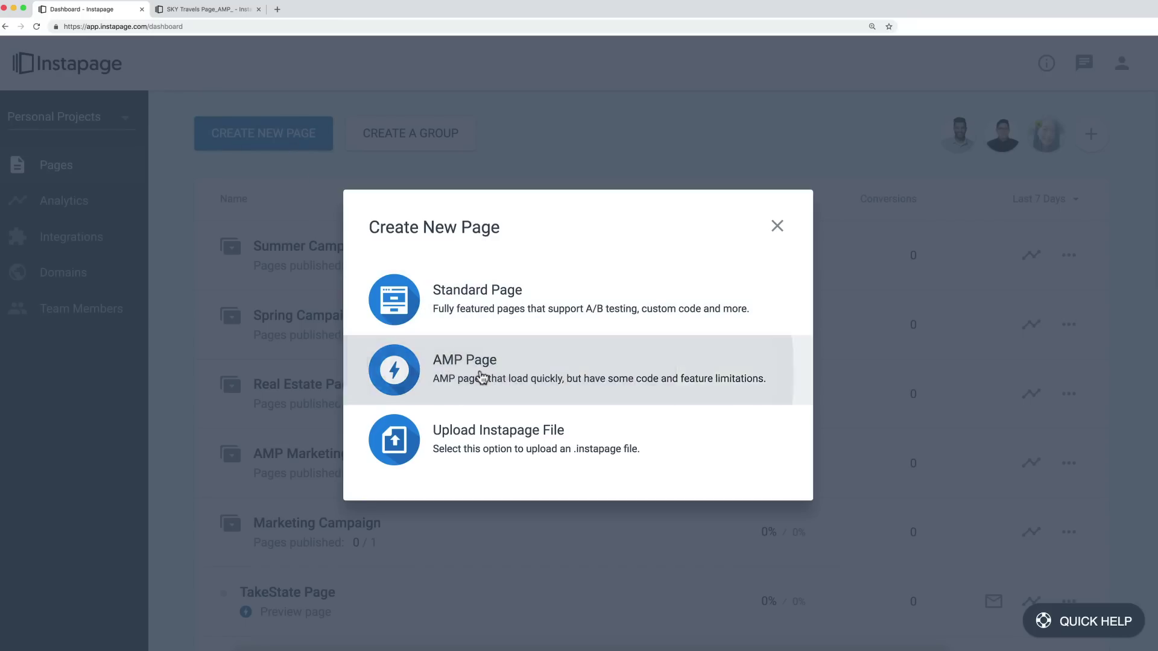
pyautogui.write('SKY Travels Page_A')
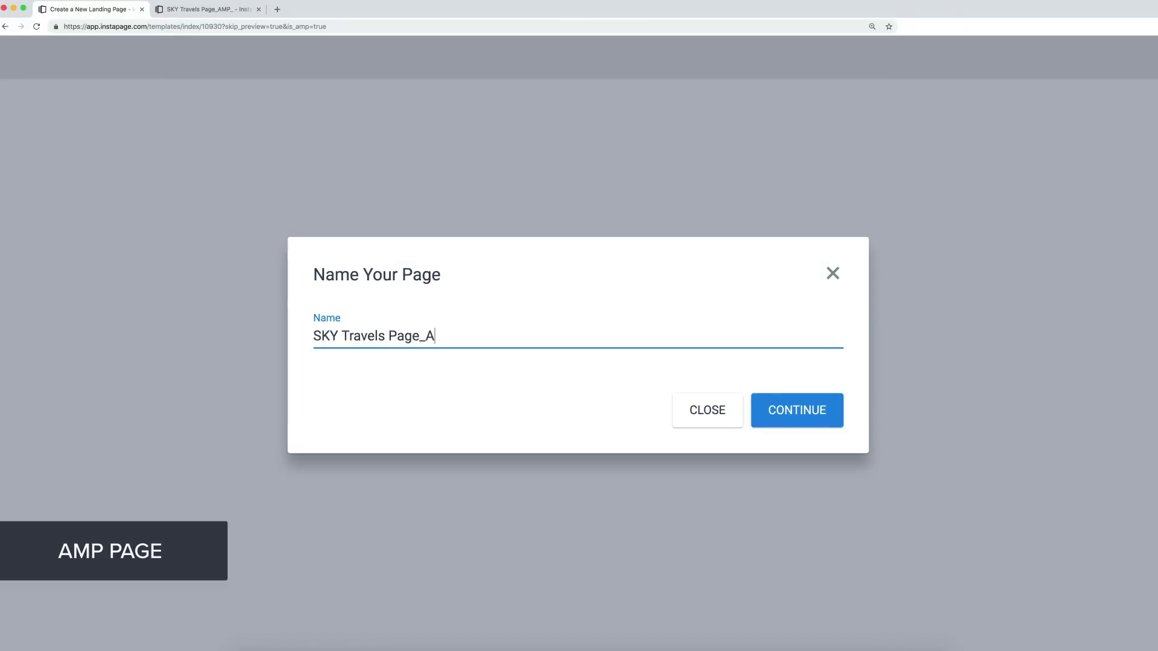
pyautogui.write('MP')
pyautogui.press('Return')
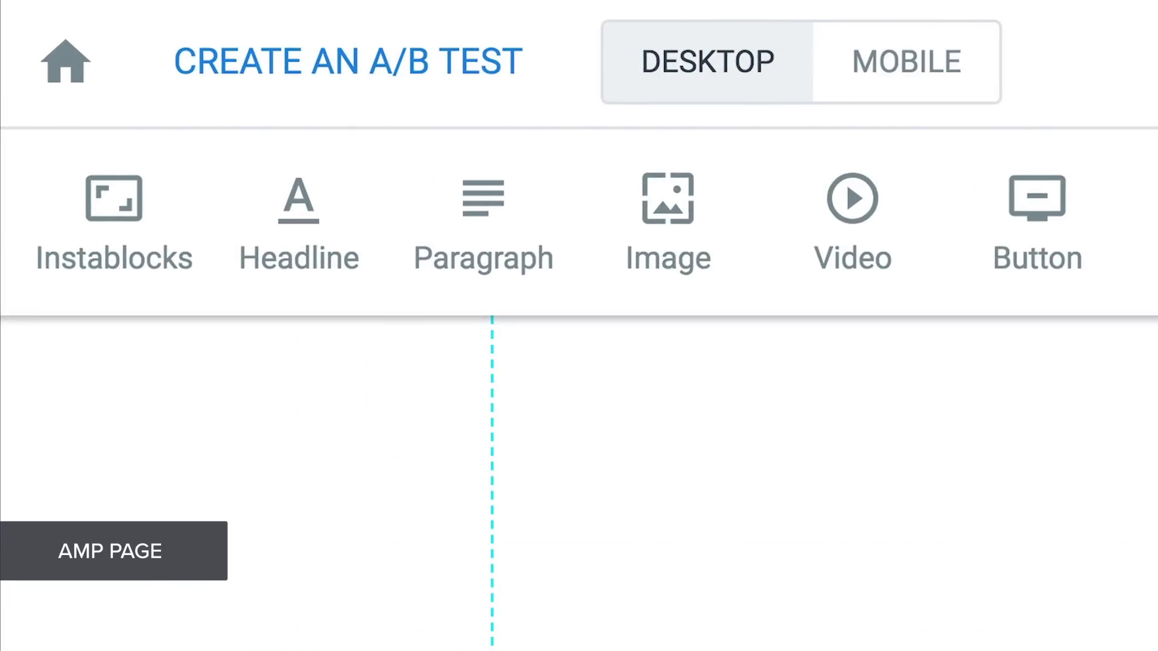
pyautogui.click(1097, 57)
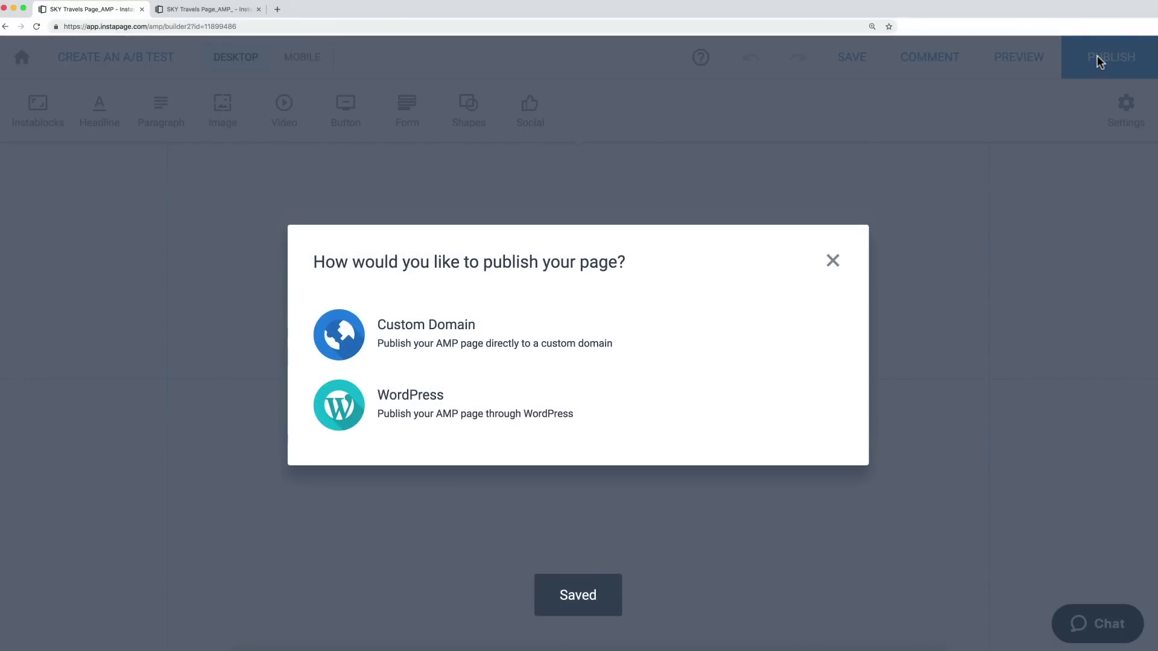
pyautogui.hotkey('ctrl', 'Tab')
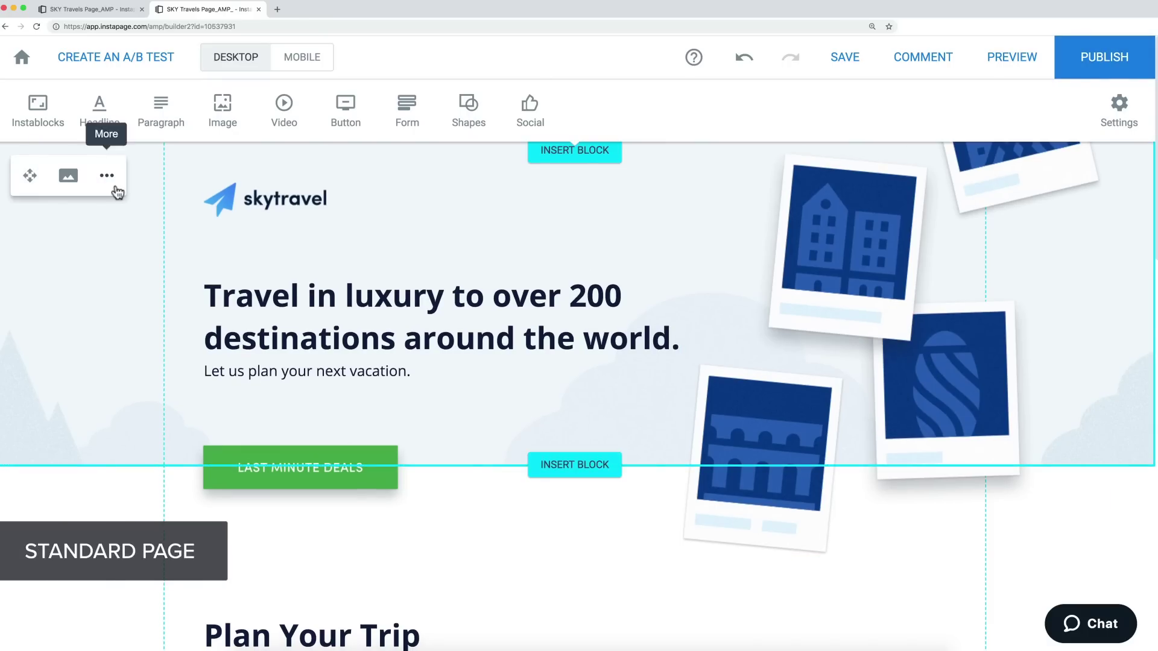
# - Save the skytravel header section to My Blocks under the name Header
pyautogui.click(116, 190)
pyautogui.click(149, 222)
pyautogui.write('Header')
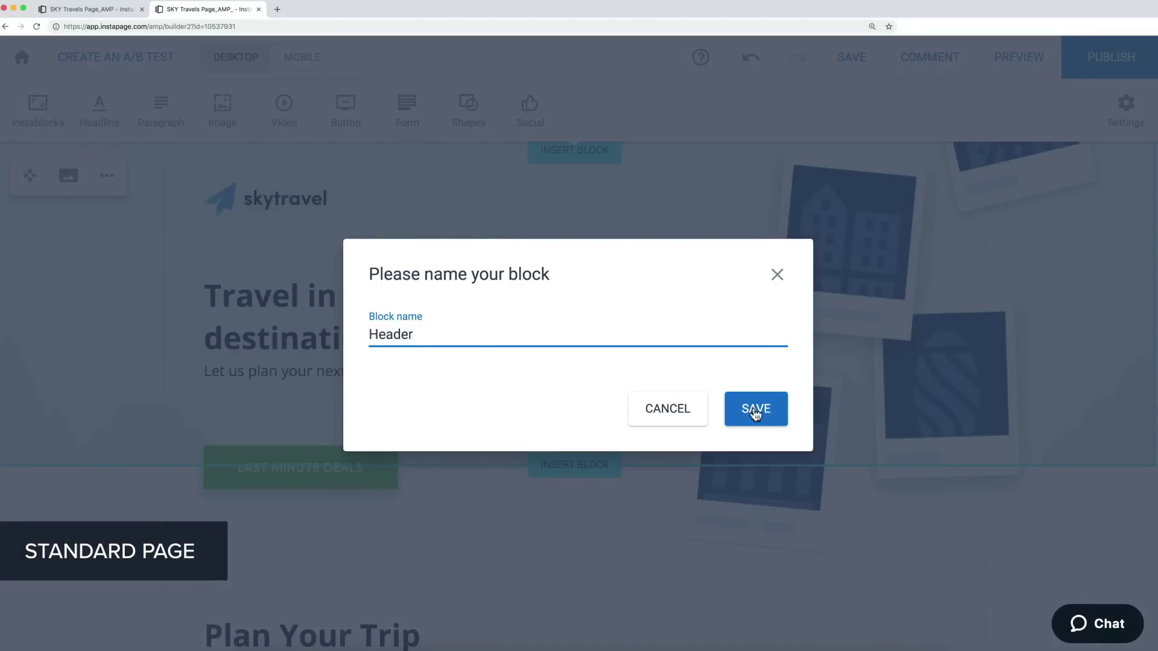
pyautogui.click(754, 409)
pyautogui.hotkey('ctrl', 'shift', 'Tab')
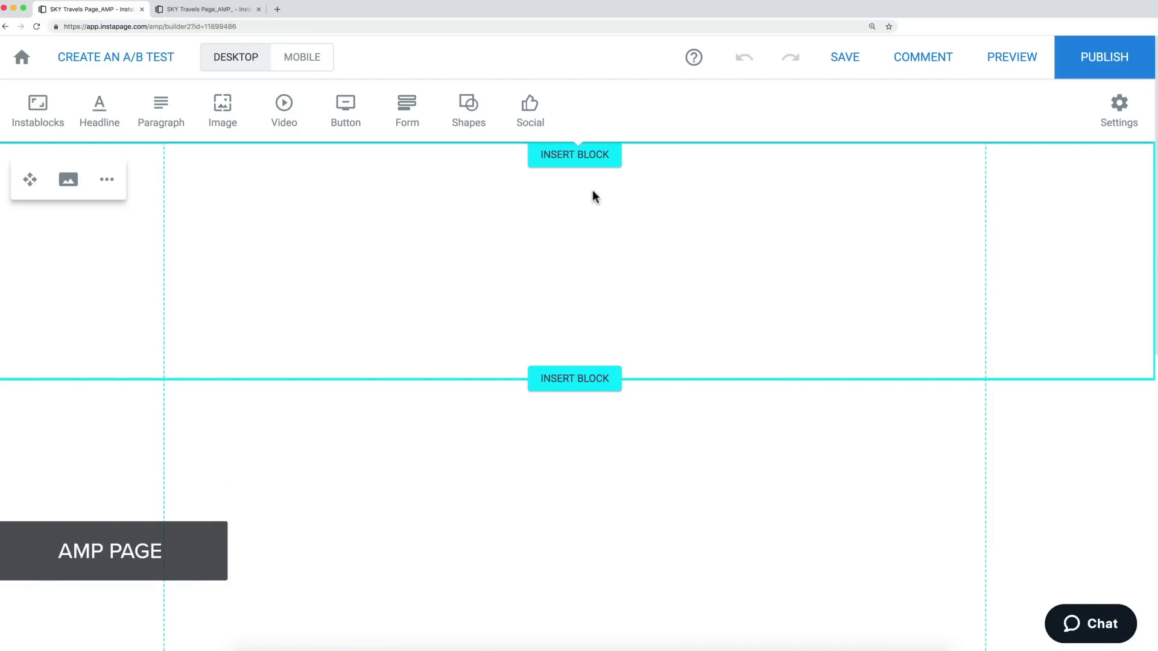
# - Insert the saved Header block from SKY Travels Blocks into the AMP page
pyautogui.click(588, 156)
pyautogui.click(316, 288)
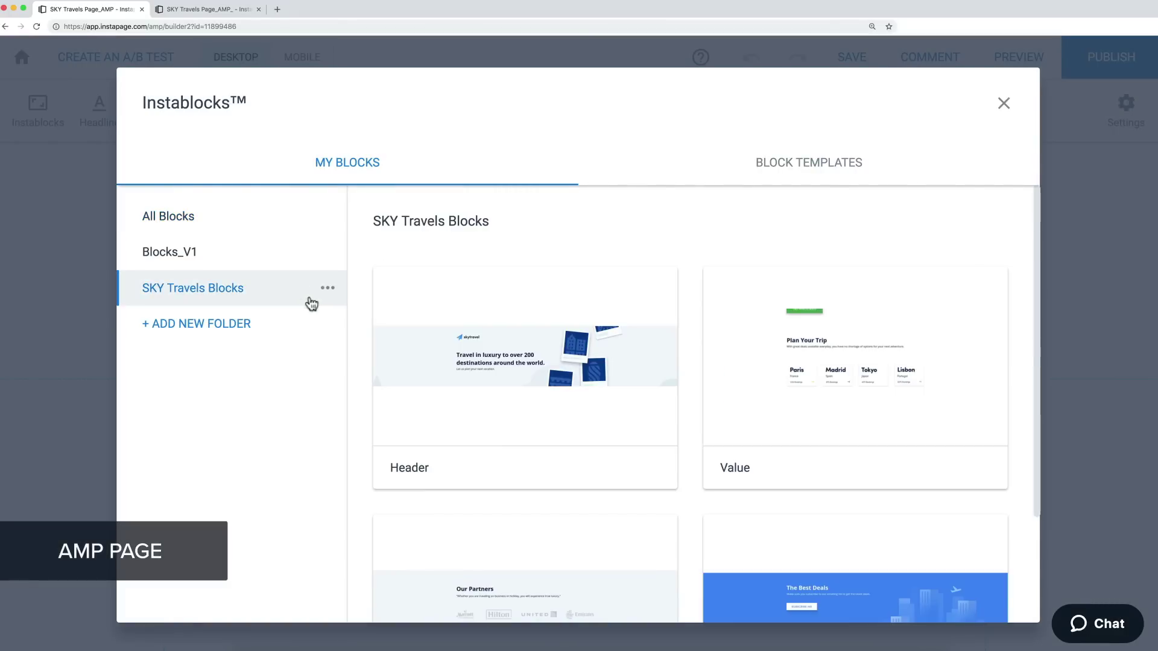
pyautogui.click(445, 465)
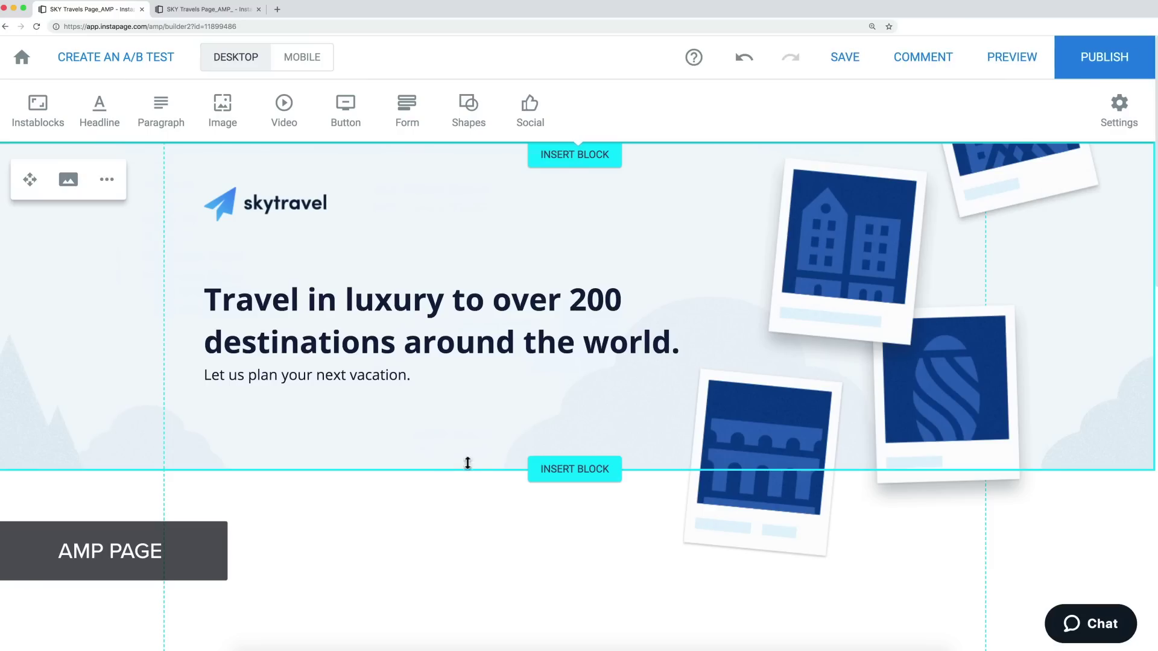
# - Add the Plan Your Trip block from SKY Travels Blocks below the header
pyautogui.click(578, 469)
pyautogui.click(255, 288)
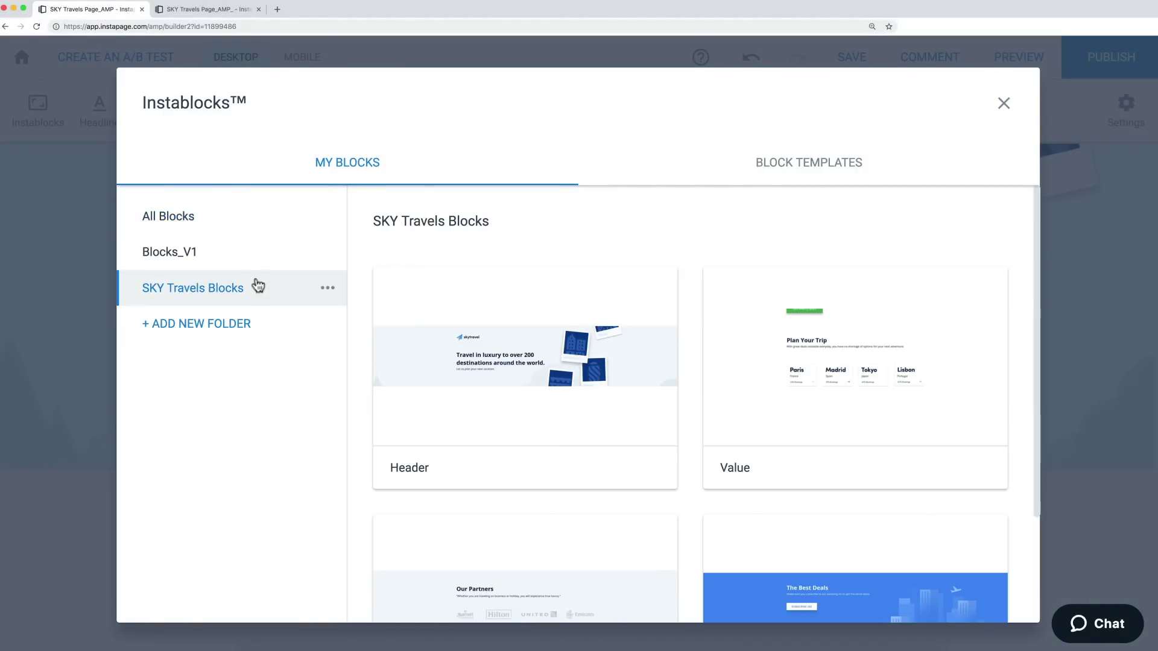
pyautogui.click(798, 468)
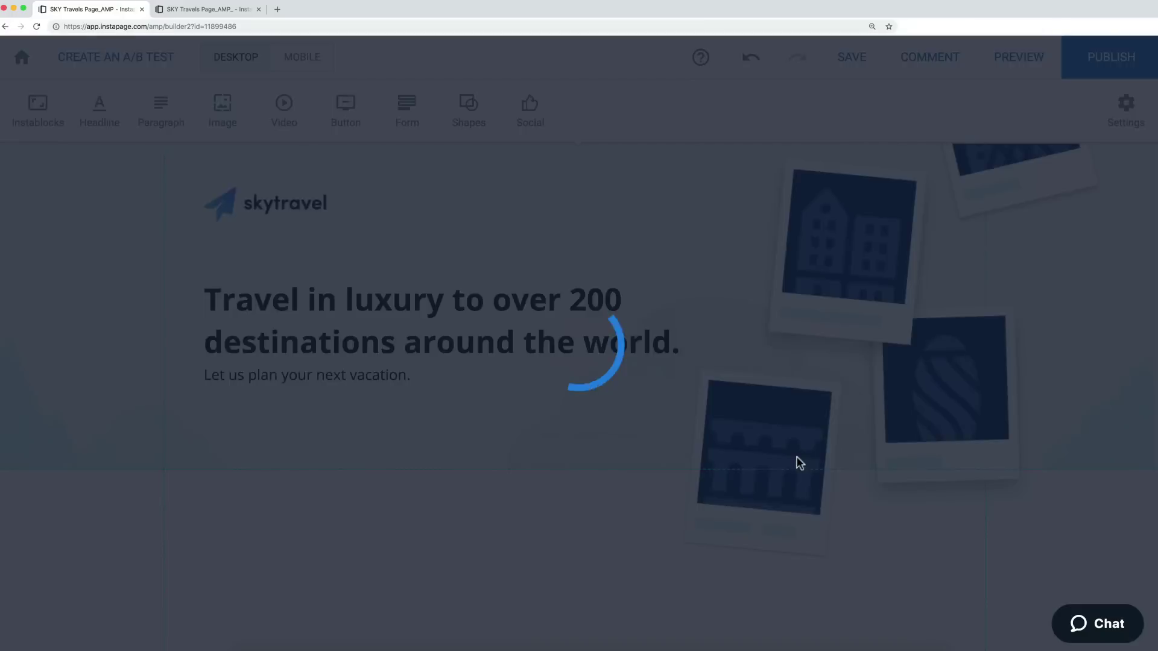
pyautogui.scroll(5, 798, 457)
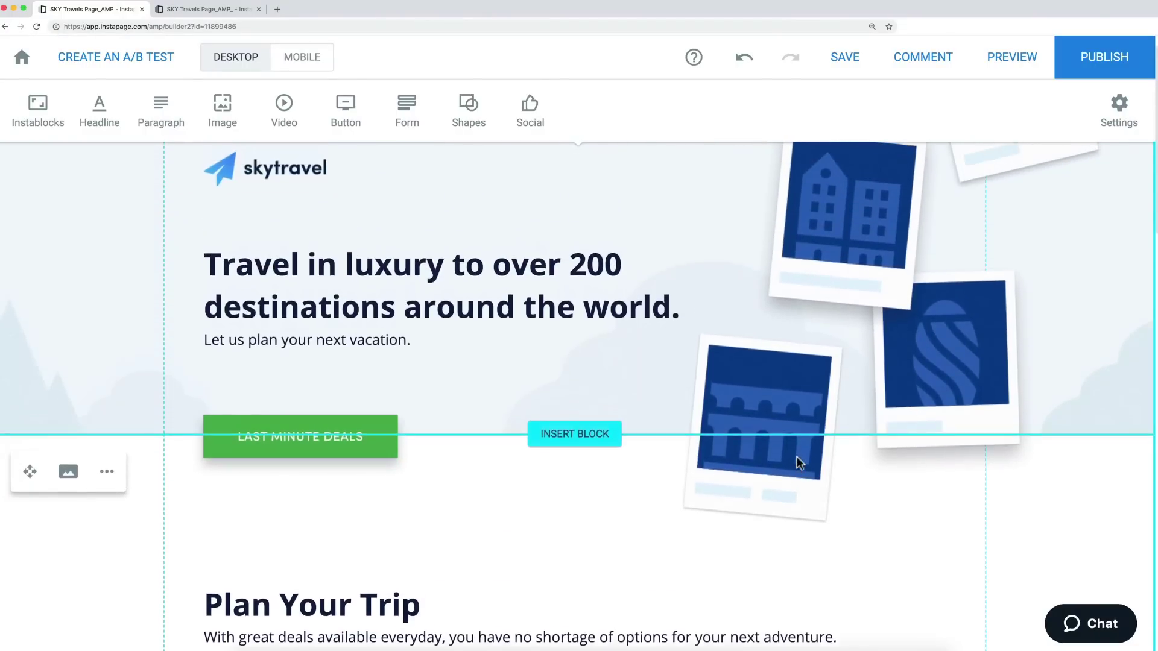